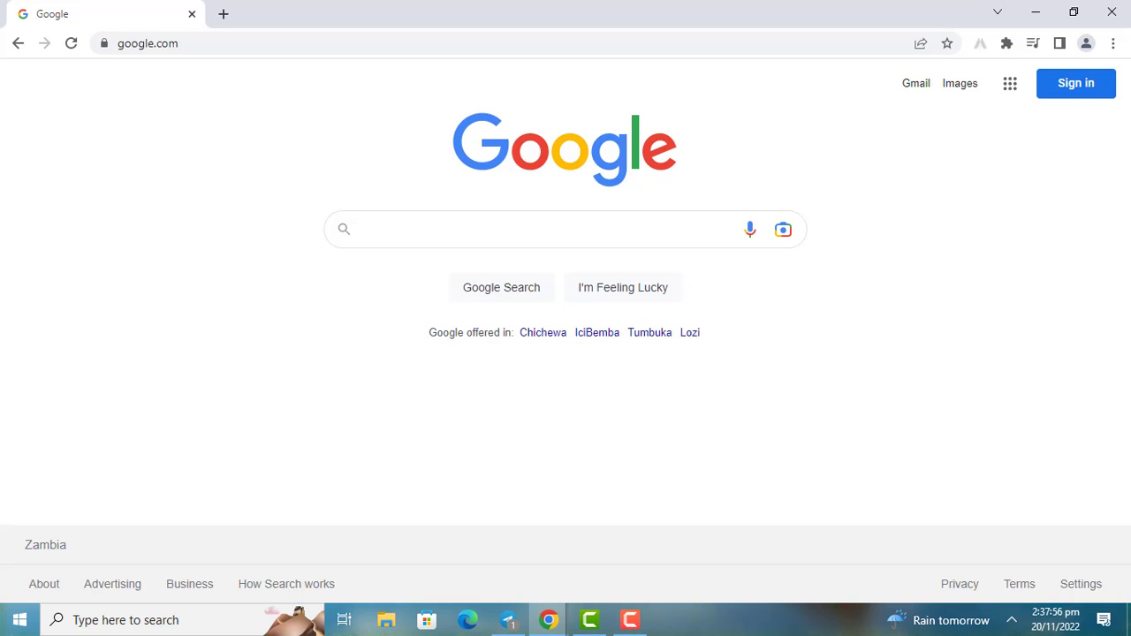
Step: Search Google for "captcha demo" and open the "ReCAPTCHA demo - Google" result at 90% page zoom
text(cap)
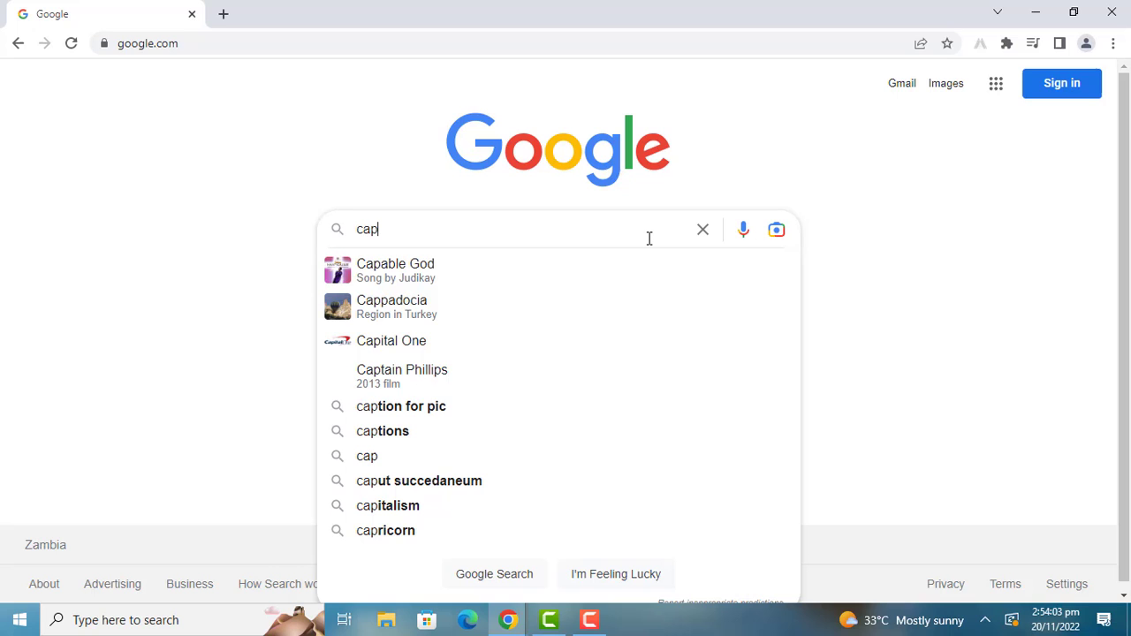
text(tcha d)
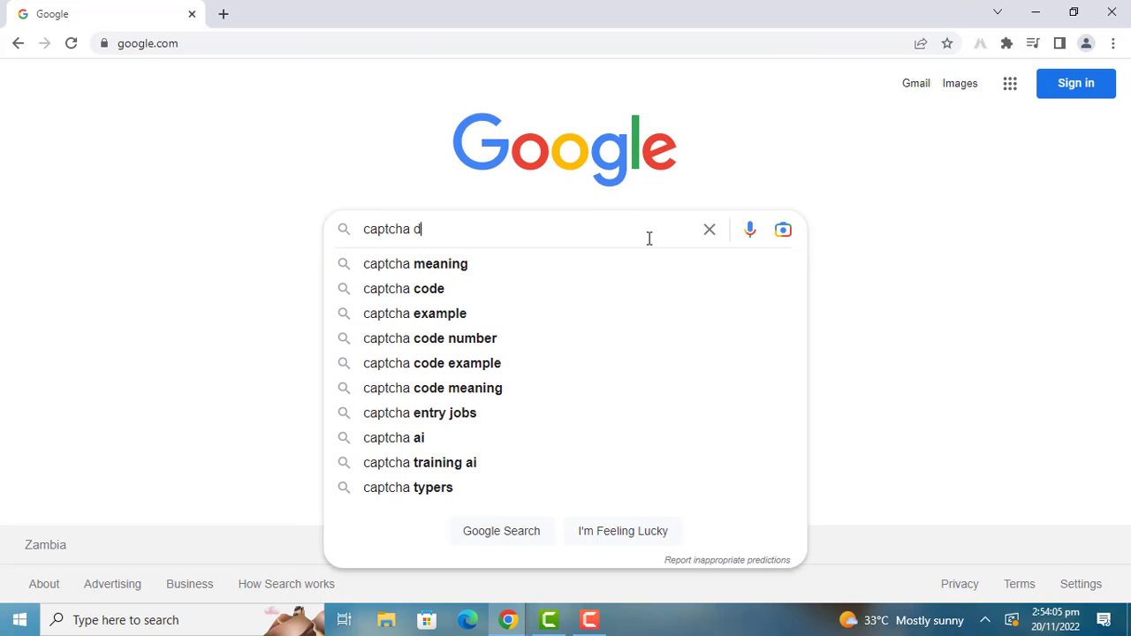
text(emo)
key(Return)
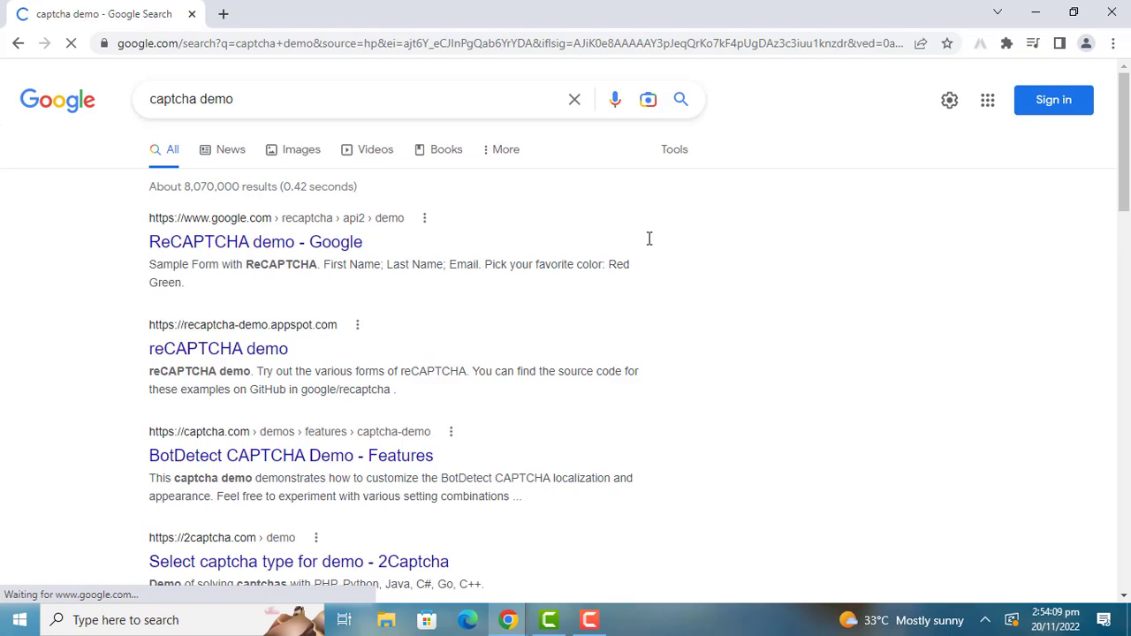
key(ctrl+minus)
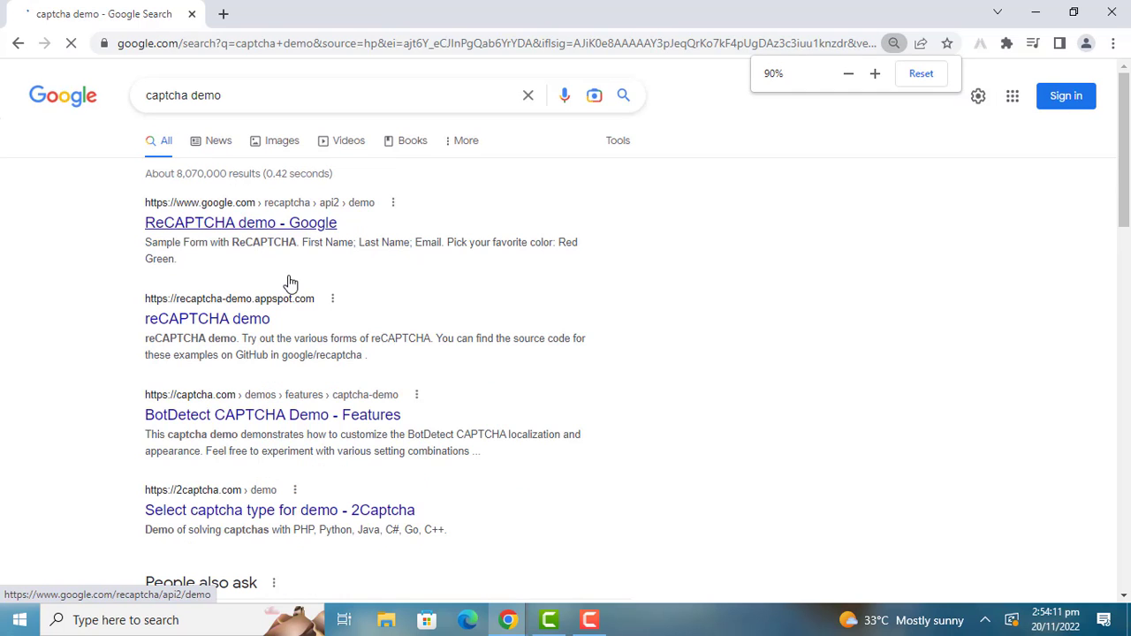
click(297, 231)
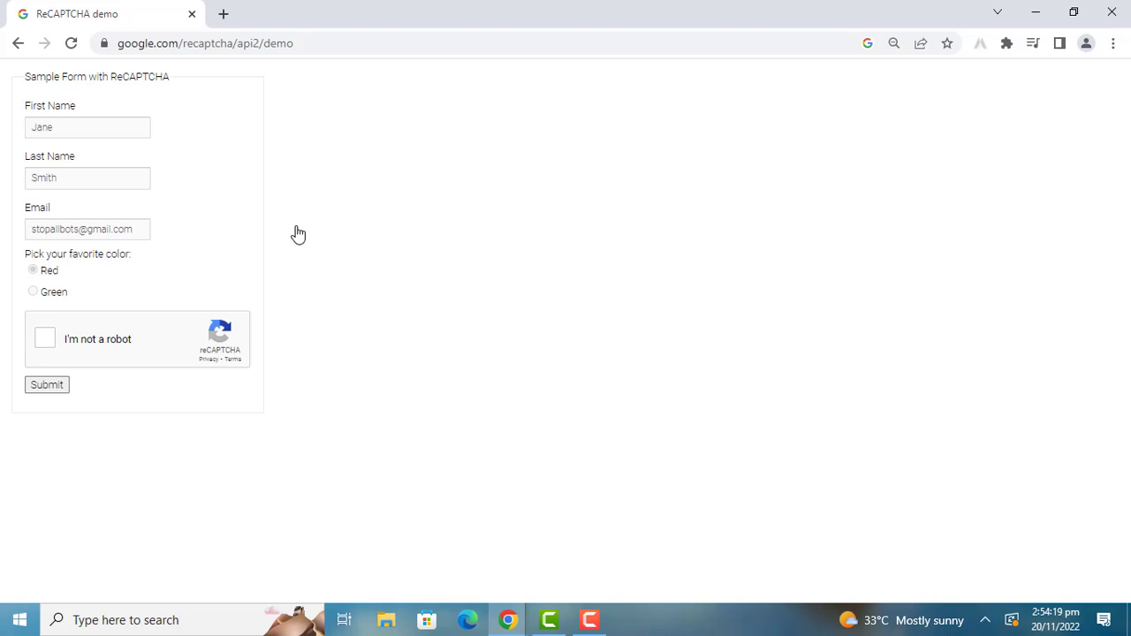
Step: Start the reCAPTCHA check on the sample form, select the four images with motorcycles and submit them for verification
click(41, 334)
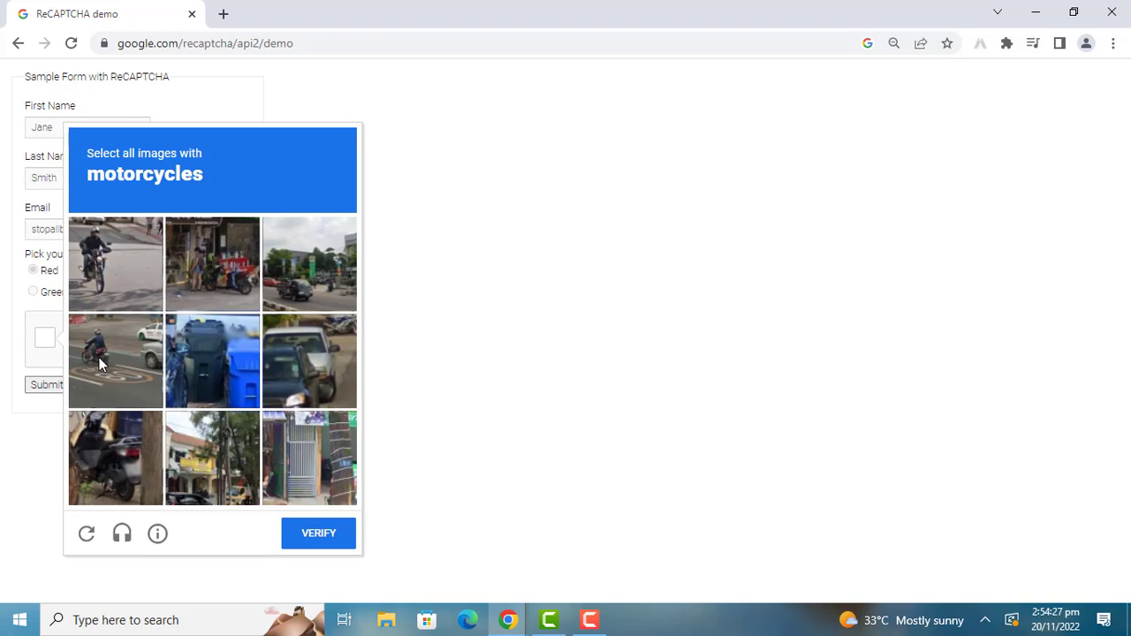
click(108, 265)
click(110, 330)
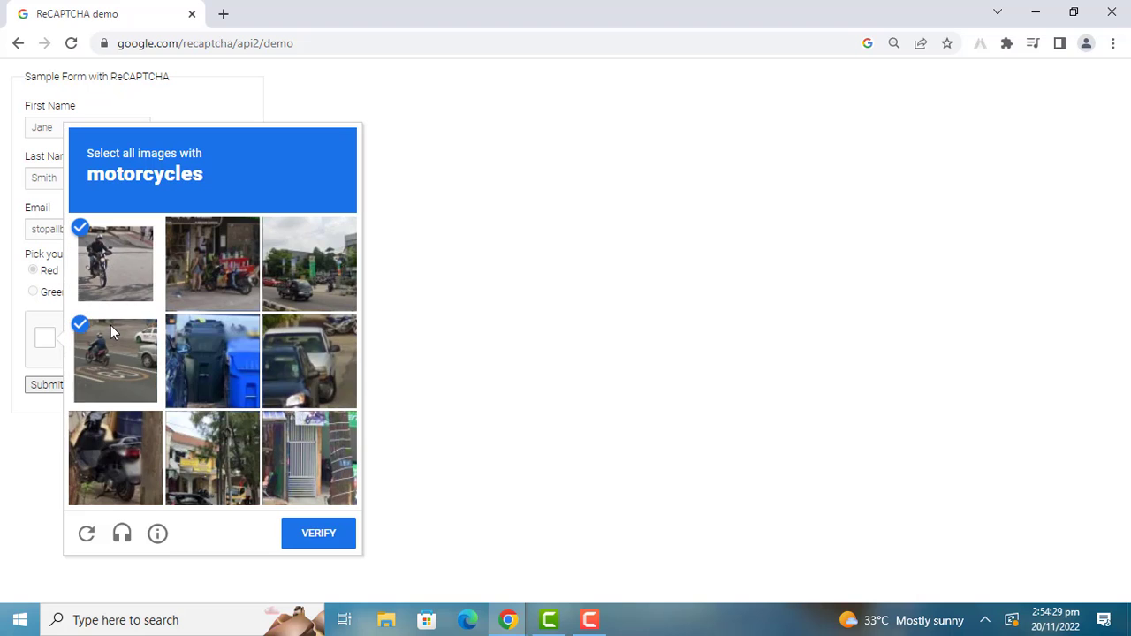
click(124, 431)
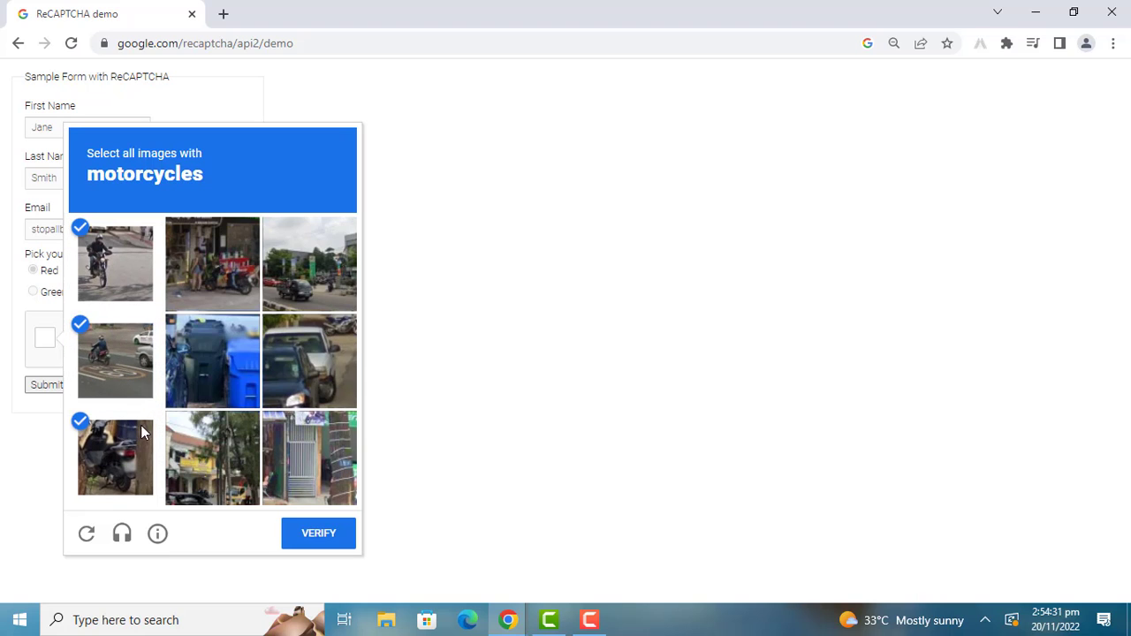
click(209, 256)
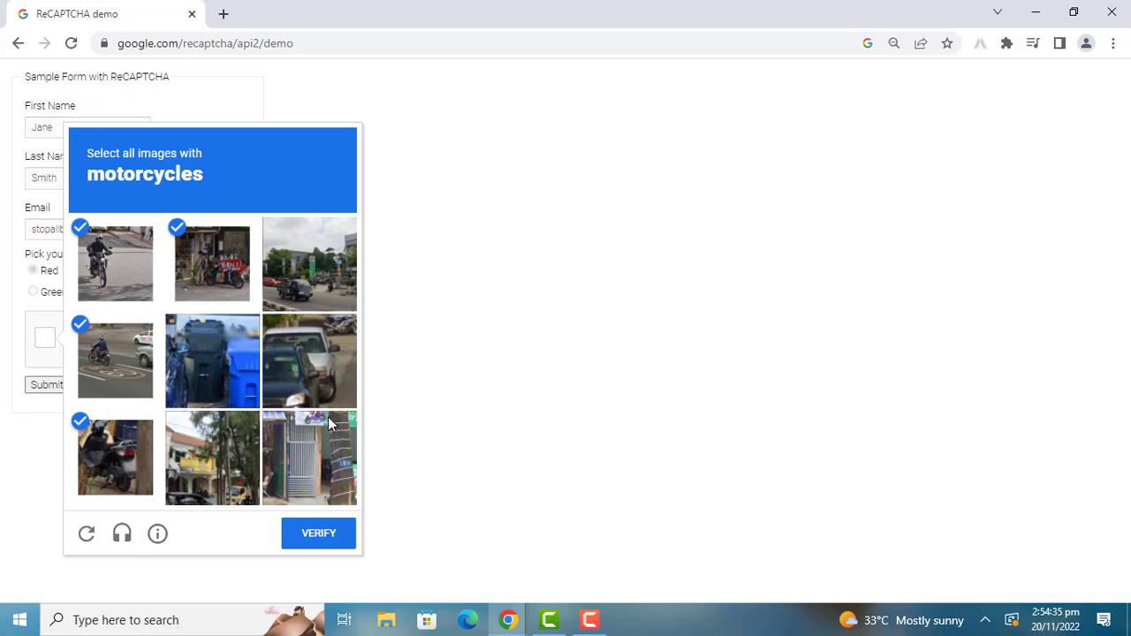
click(327, 528)
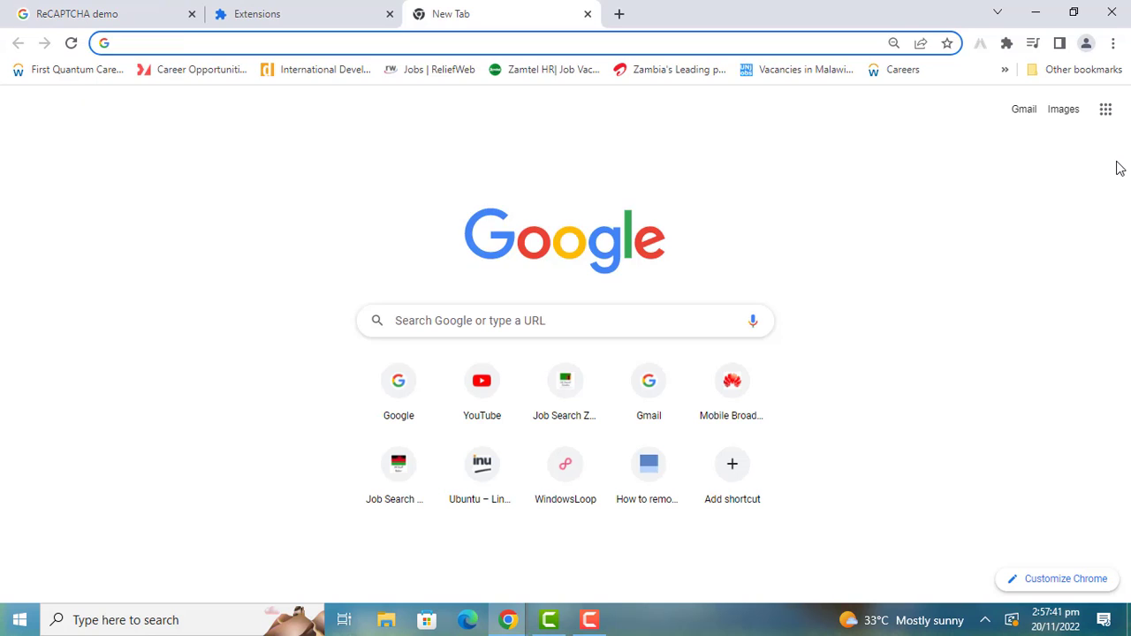
Step: Search google.com for "buster captcha solver for humans" and open the extension's Chrome Web Store page
text(google.com)
key(Return)
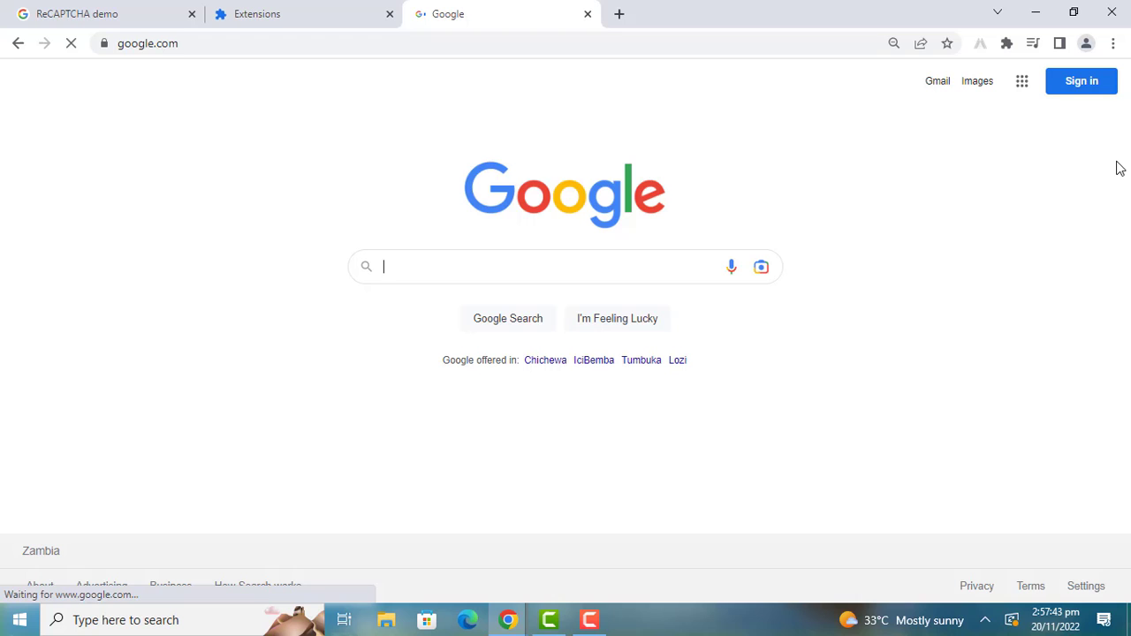
text(bu)
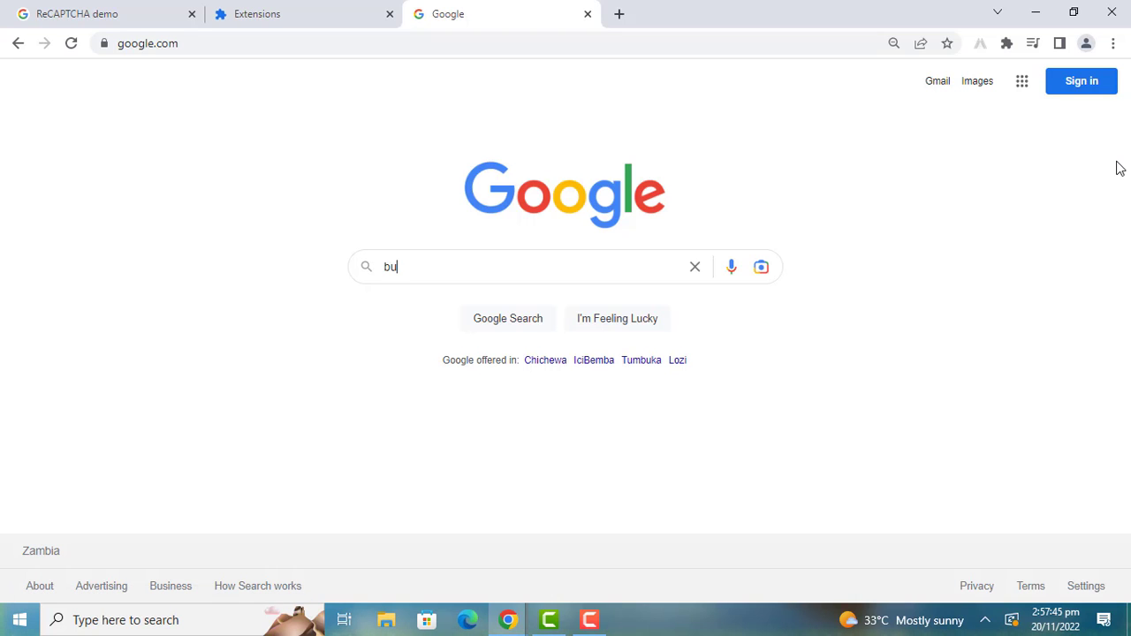
text(ster ca)
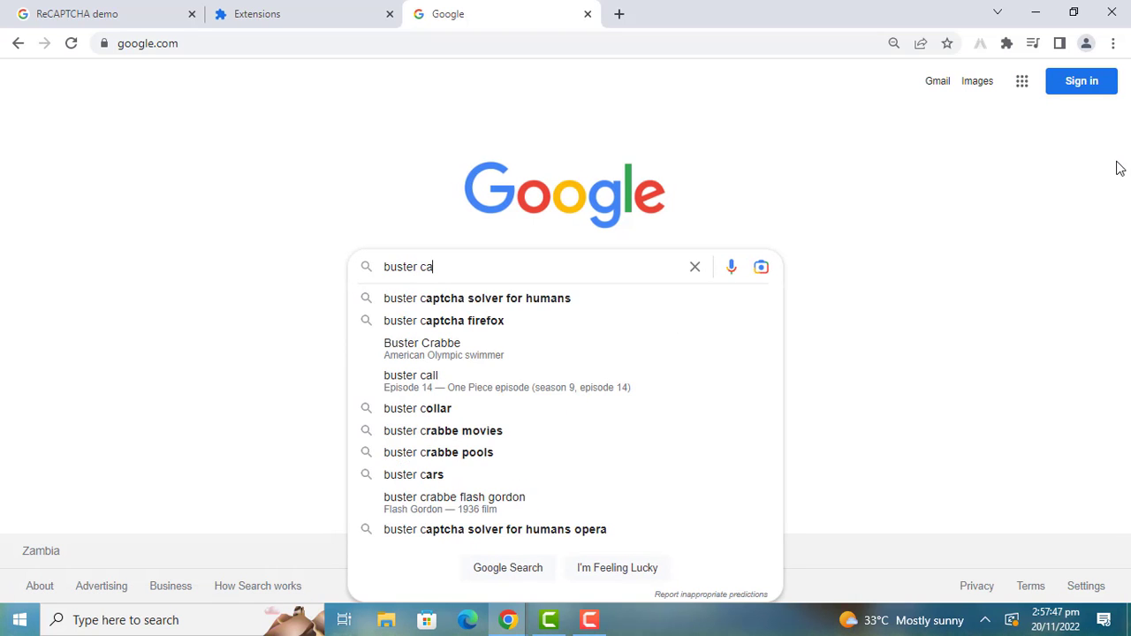
text(ptcha)
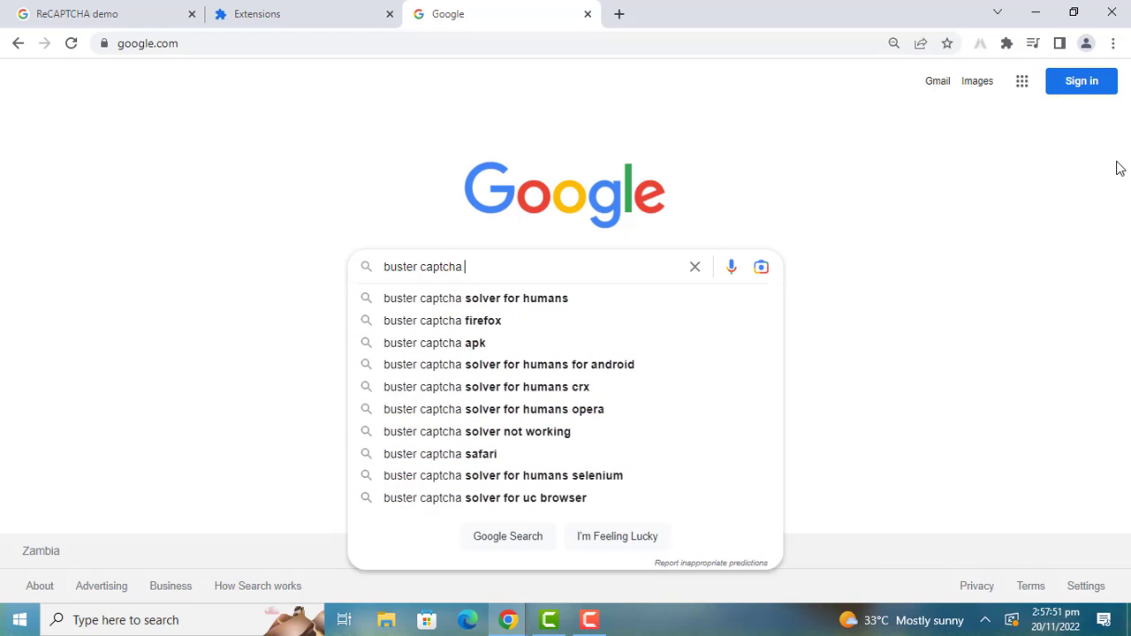
key(Down)
key(Return)
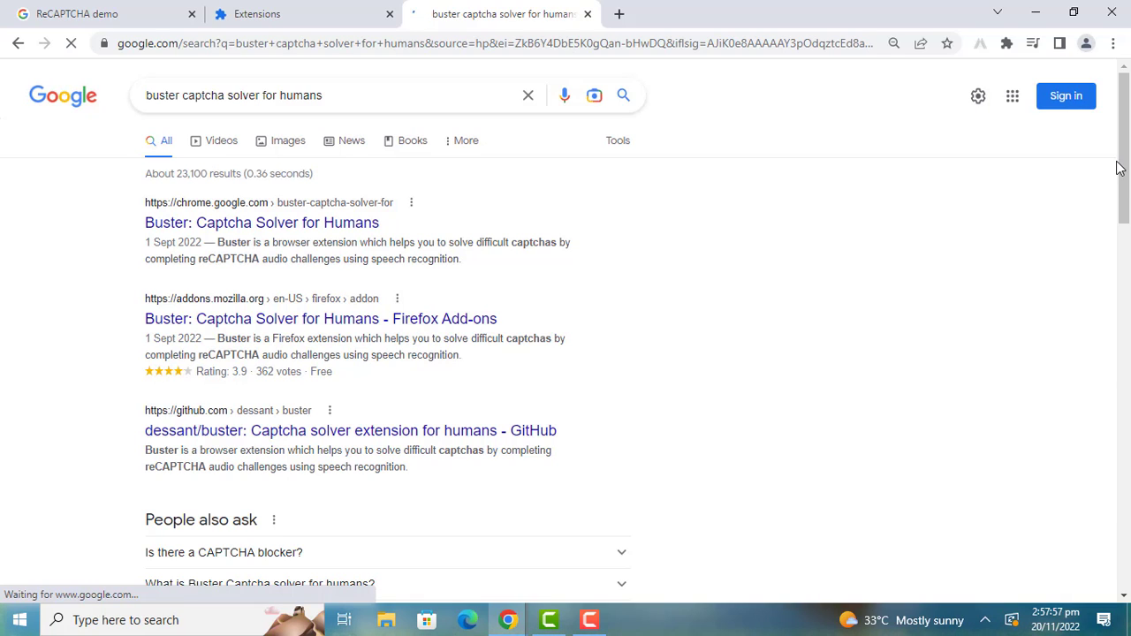
key(Return)
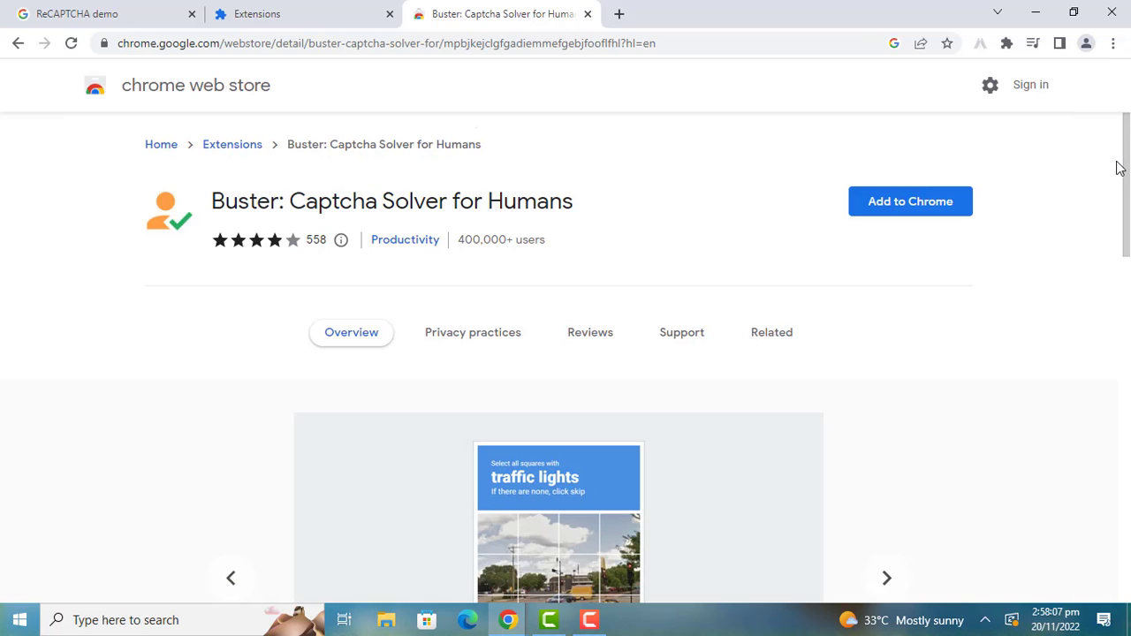
Step: Review the Overview of Buster: Captcha Solver for Humans and add the extension to Chrome
scroll(1119, 168, down, 5)
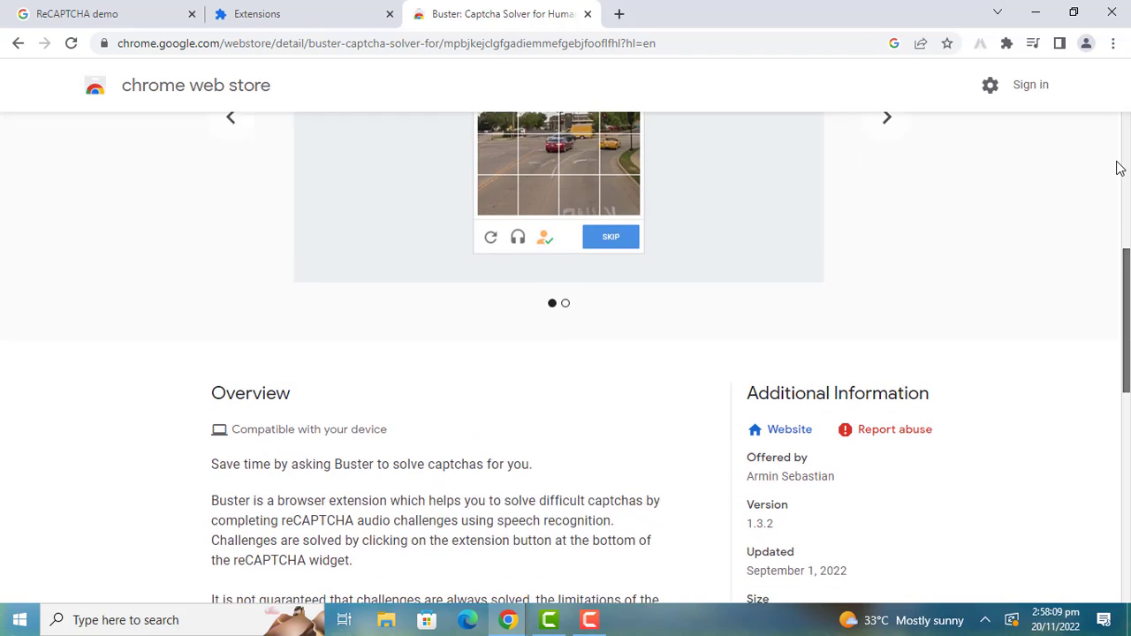
scroll(1120, 168, down, 2)
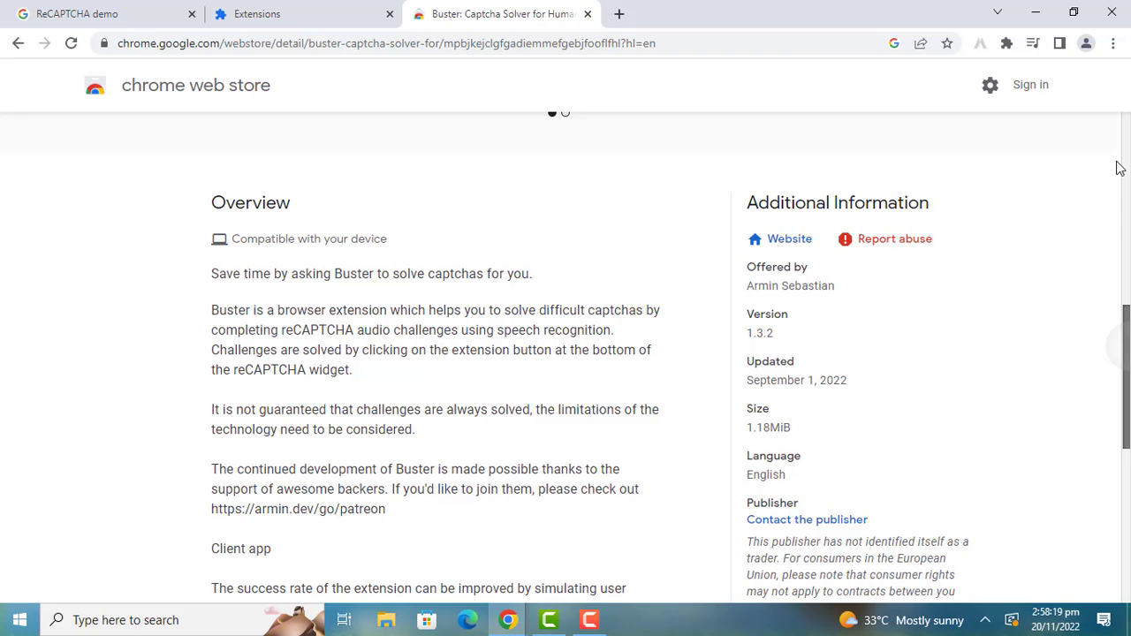
scroll(1120, 168, down, 1)
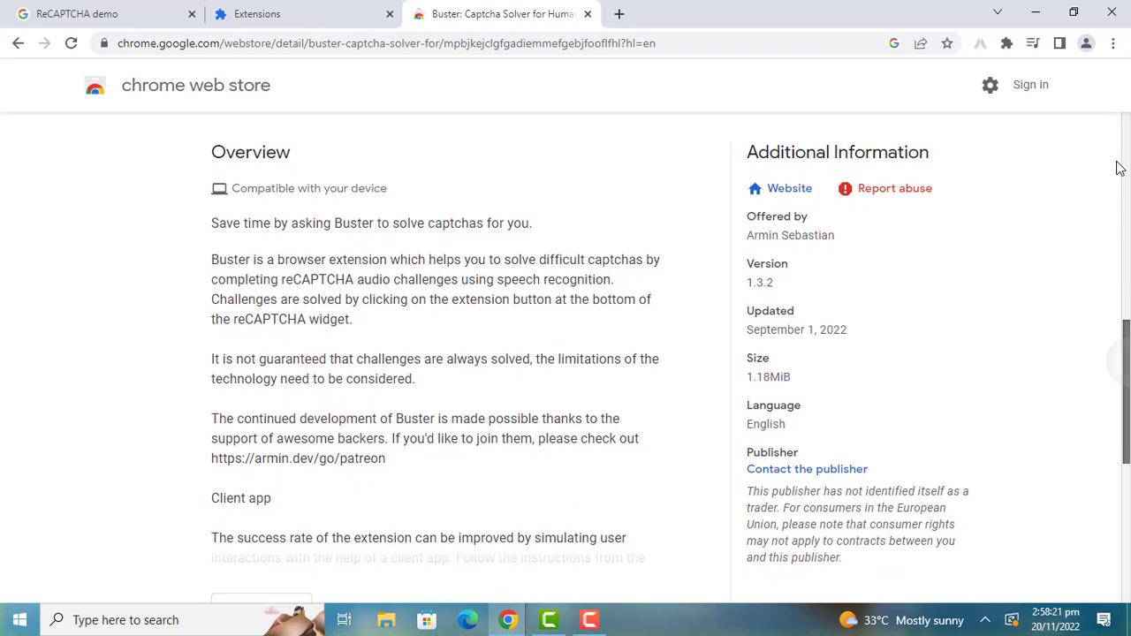
scroll(1119, 168, up, 6)
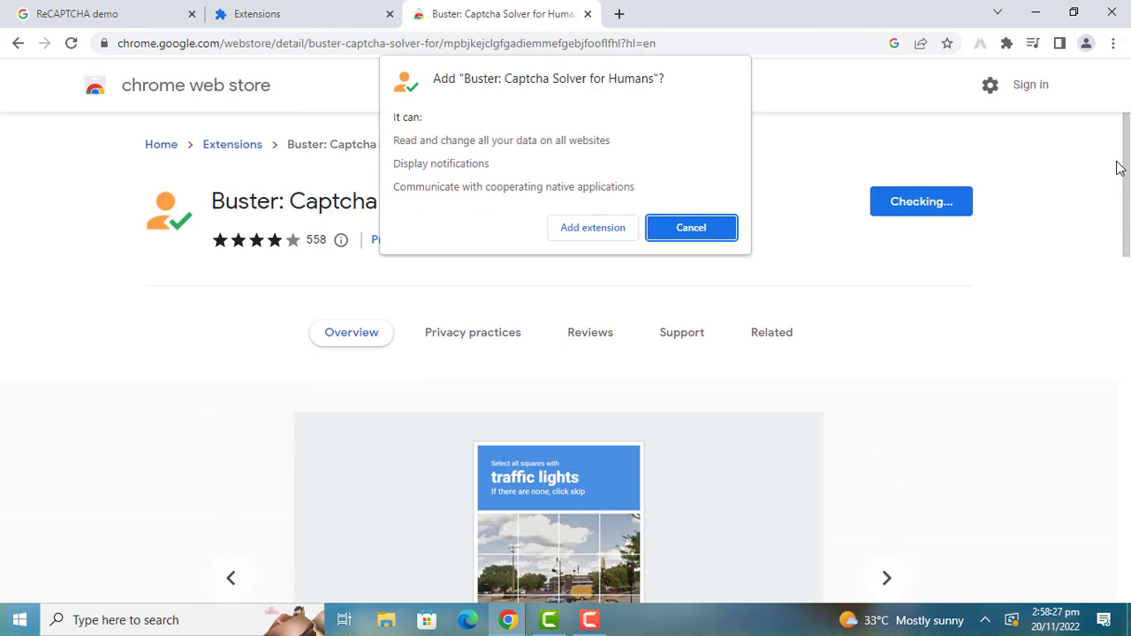
key(Escape)
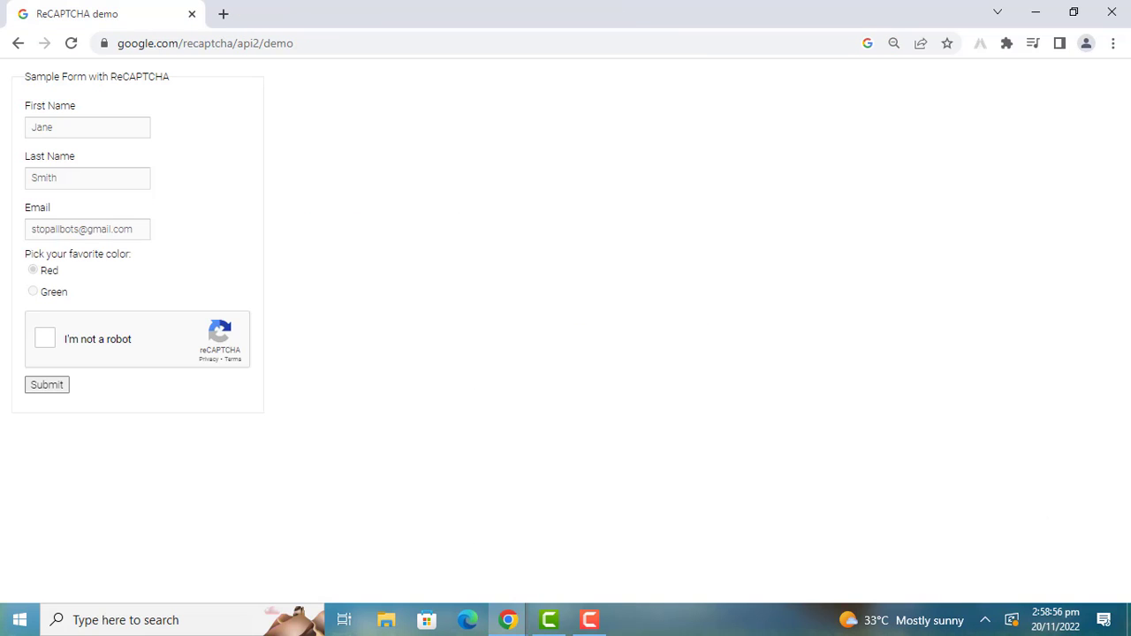
Step: Pin the Buster: Captcha Solver for Humans extension and check which actions it offers
click(1006, 43)
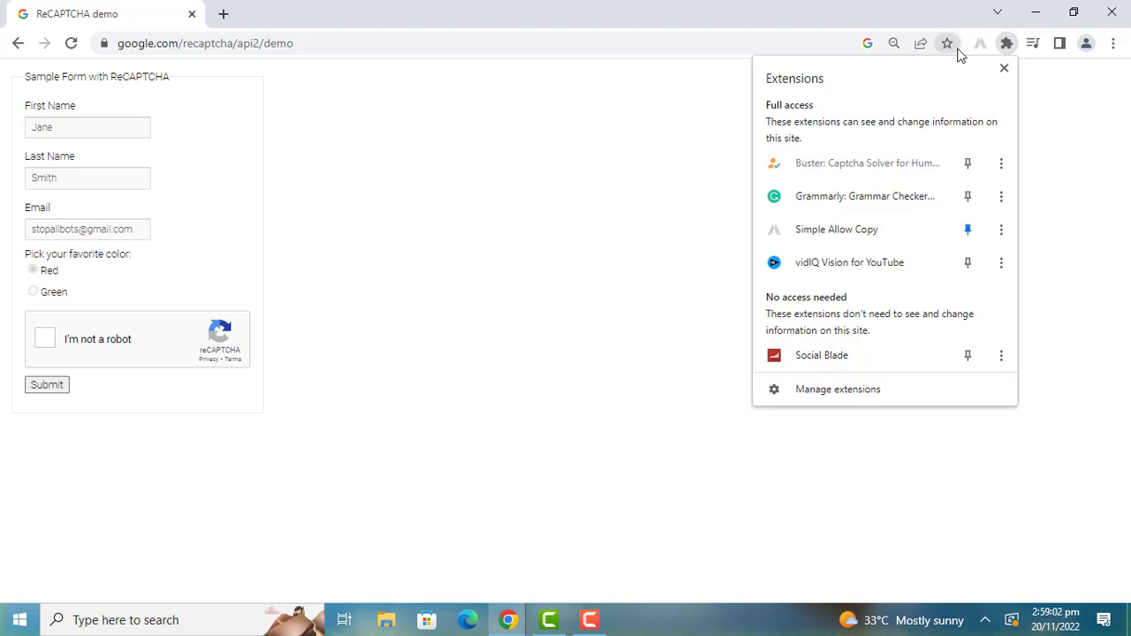
click(970, 163)
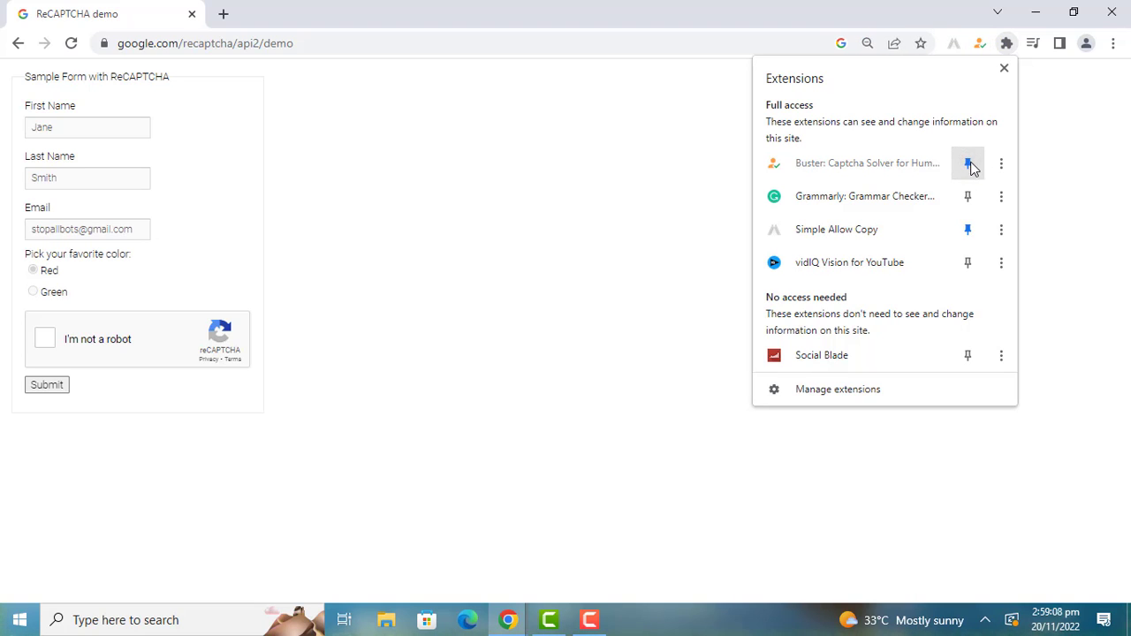
click(1121, 213)
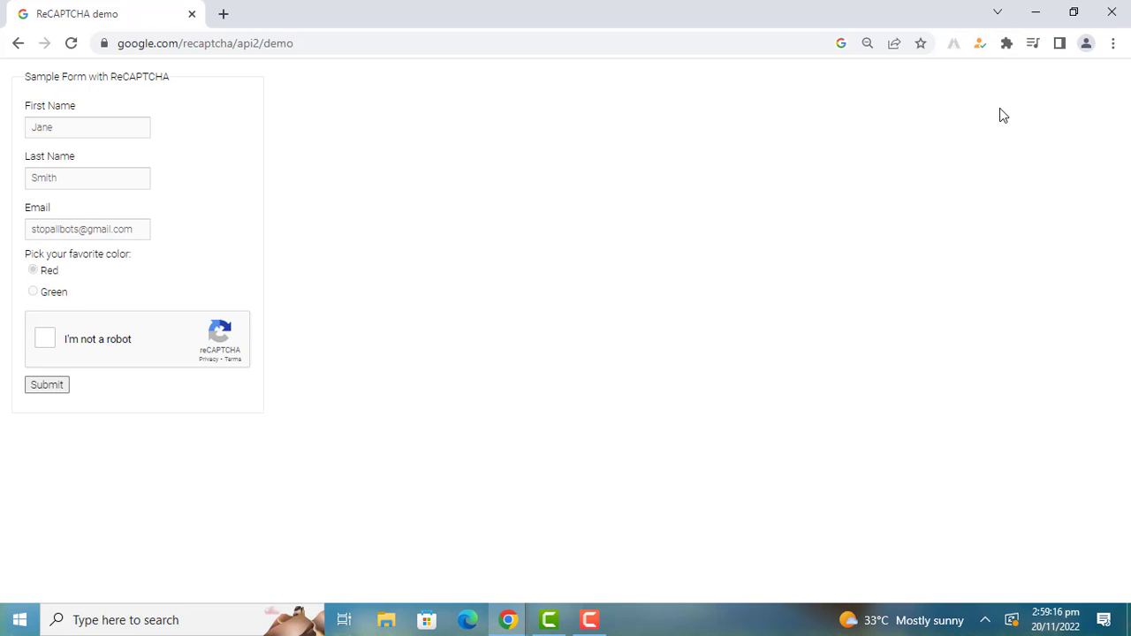
right_click(982, 44)
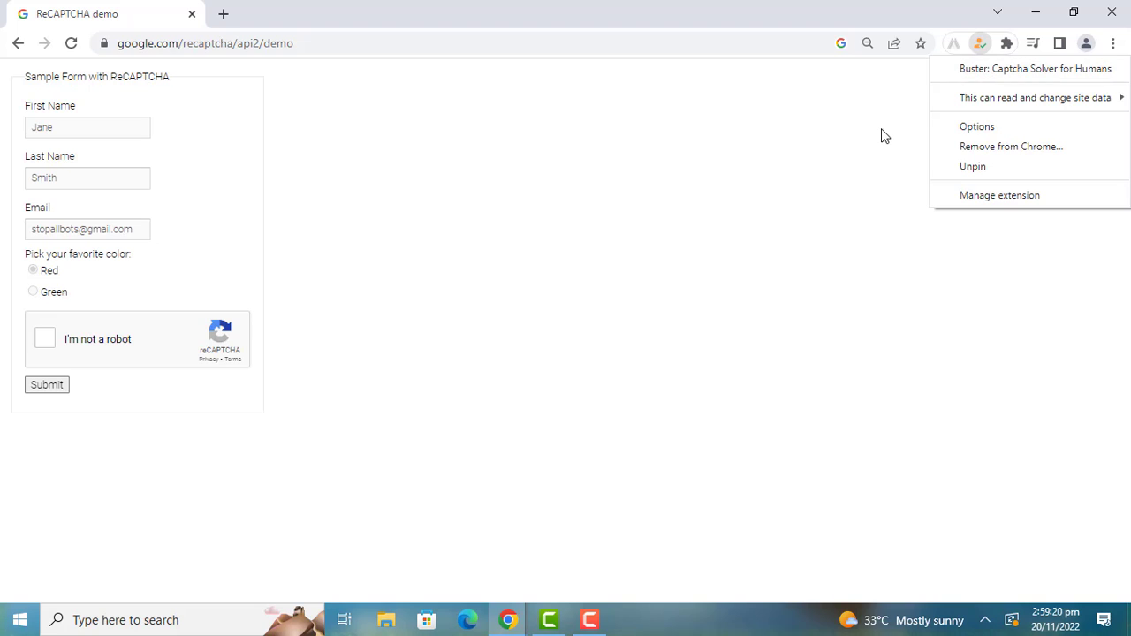
click(866, 187)
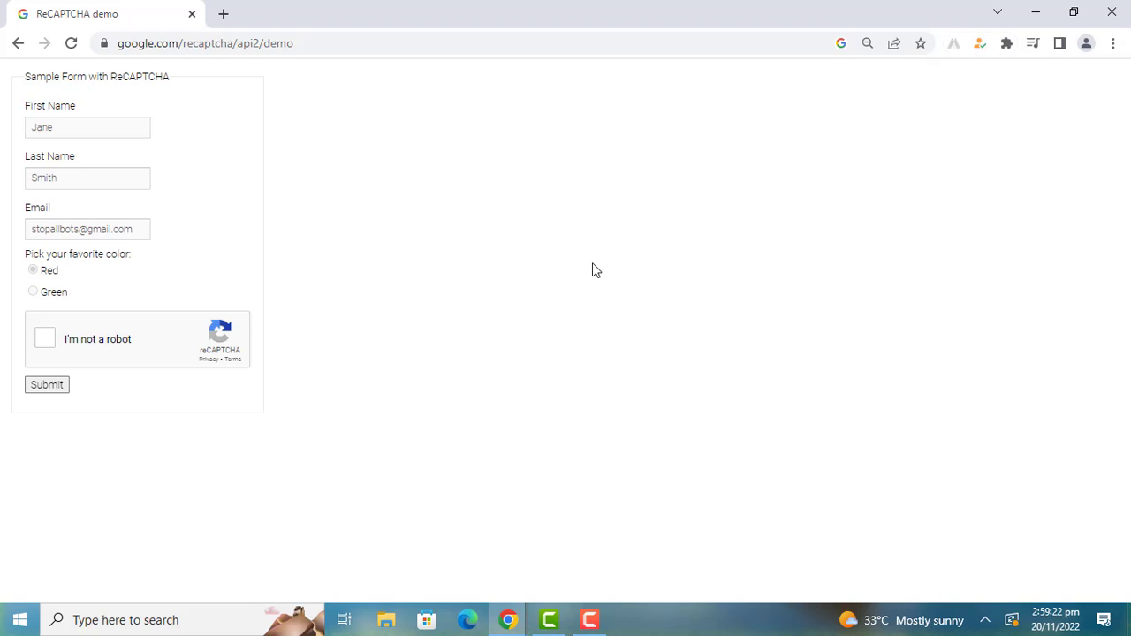
Step: Start the reCAPTCHA check on the sample form and have the Buster extension solve the challenge
click(46, 340)
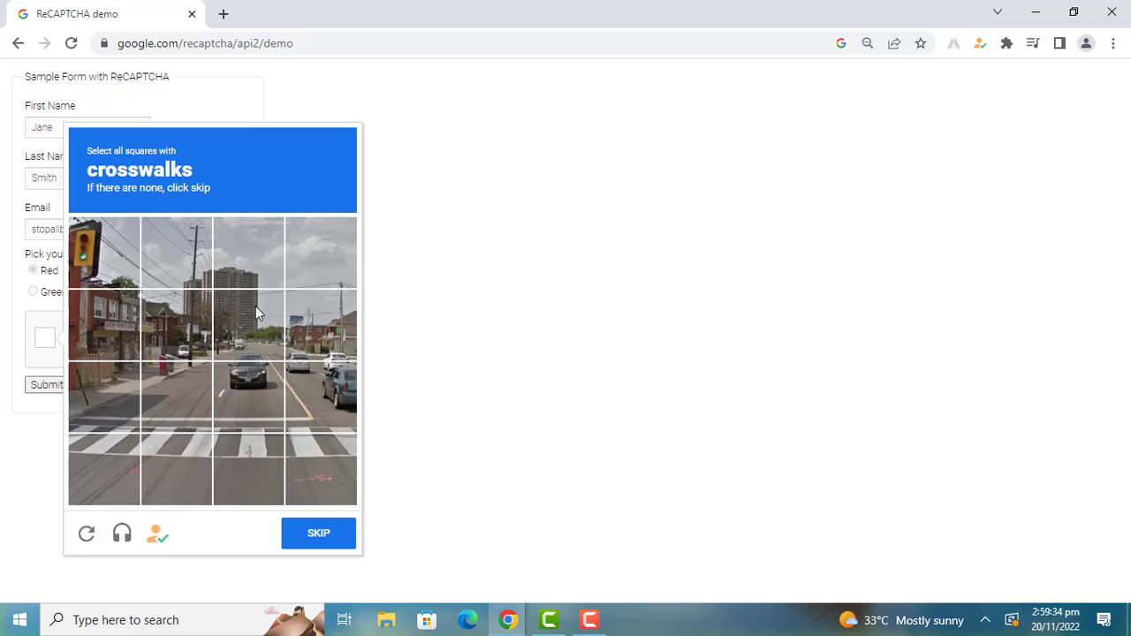
click(157, 537)
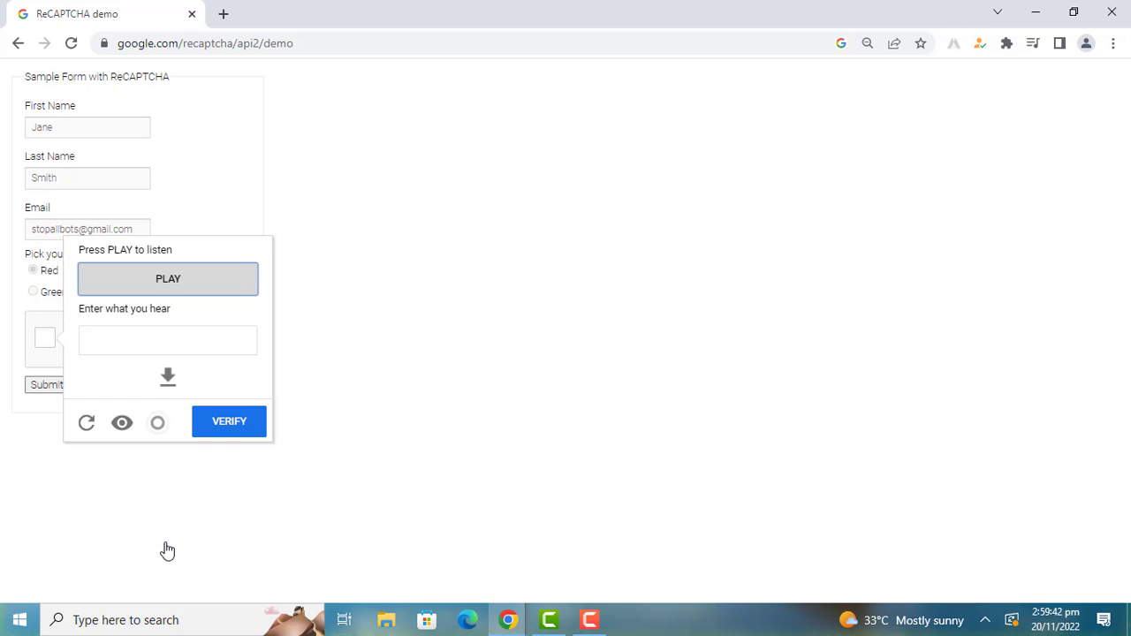